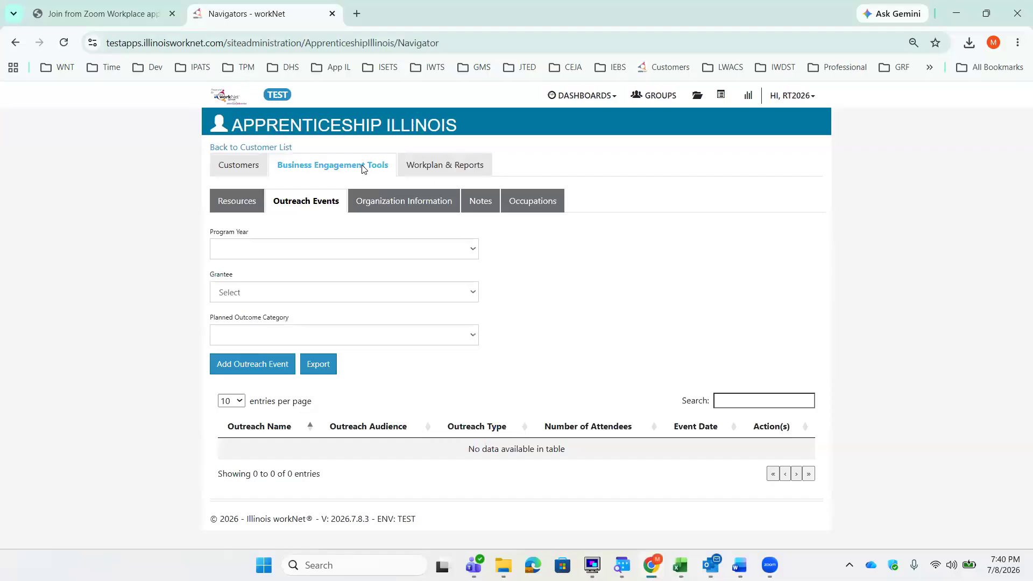
- Open the Organization Information list and filter it by the grantee Apprenticeship Illinois - ABC Location
left_click(380, 206)
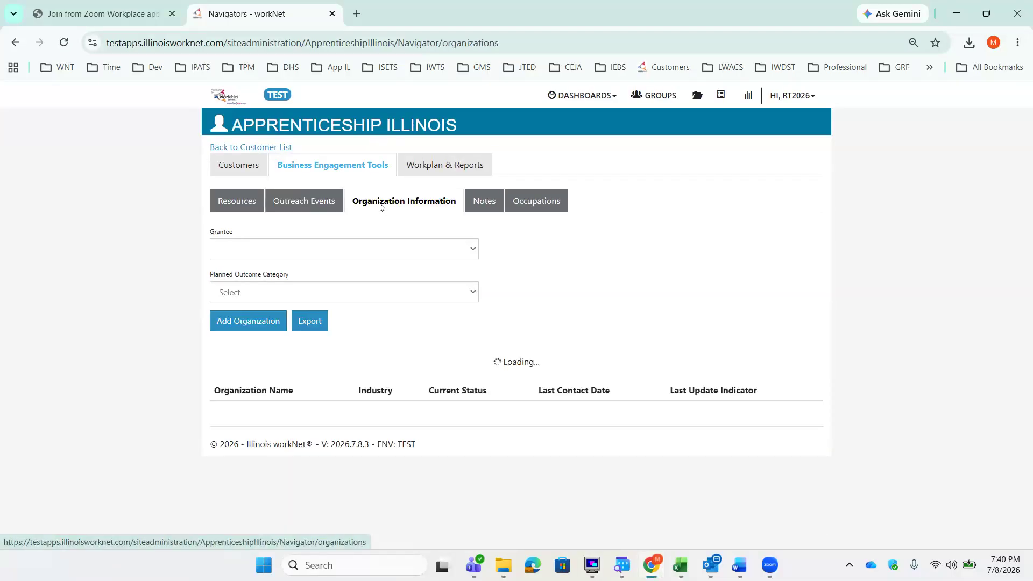
left_click(382, 253)
key("Return")
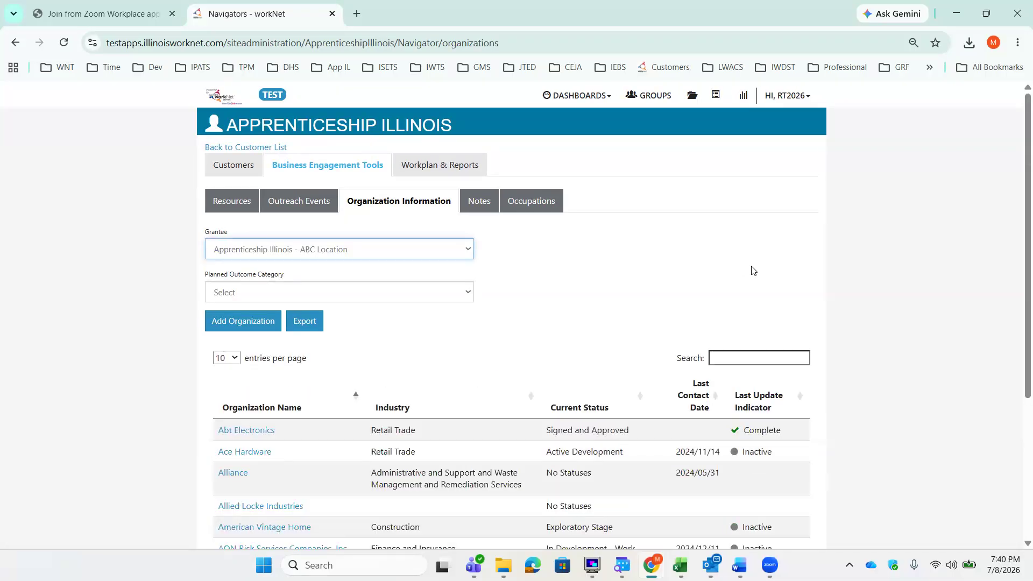
- View the entries-per-page options for the organization list and cycle the sort order of the Organization Name column
scroll(749, 273, "down", 1)
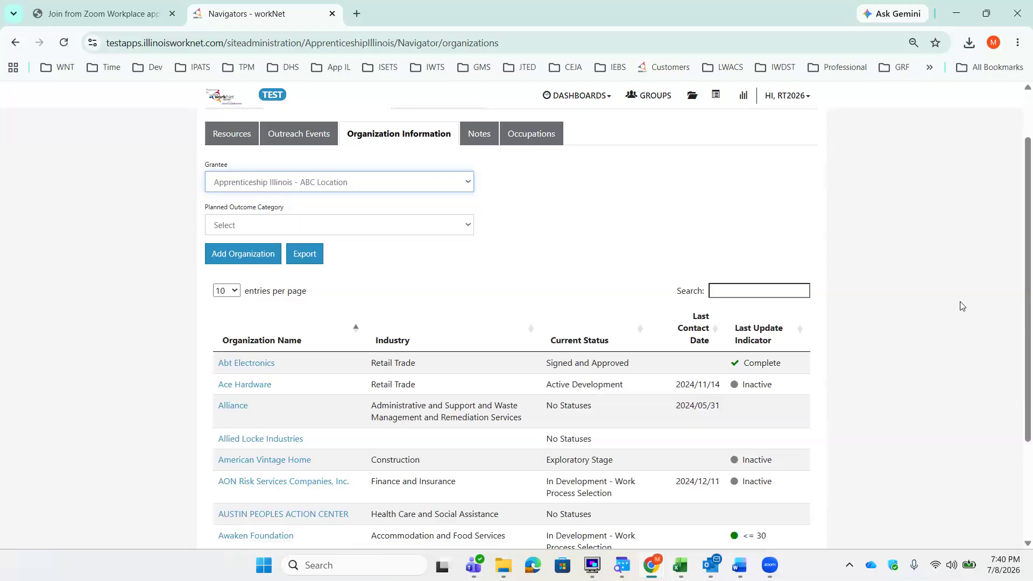
scroll(965, 355, "down", 1)
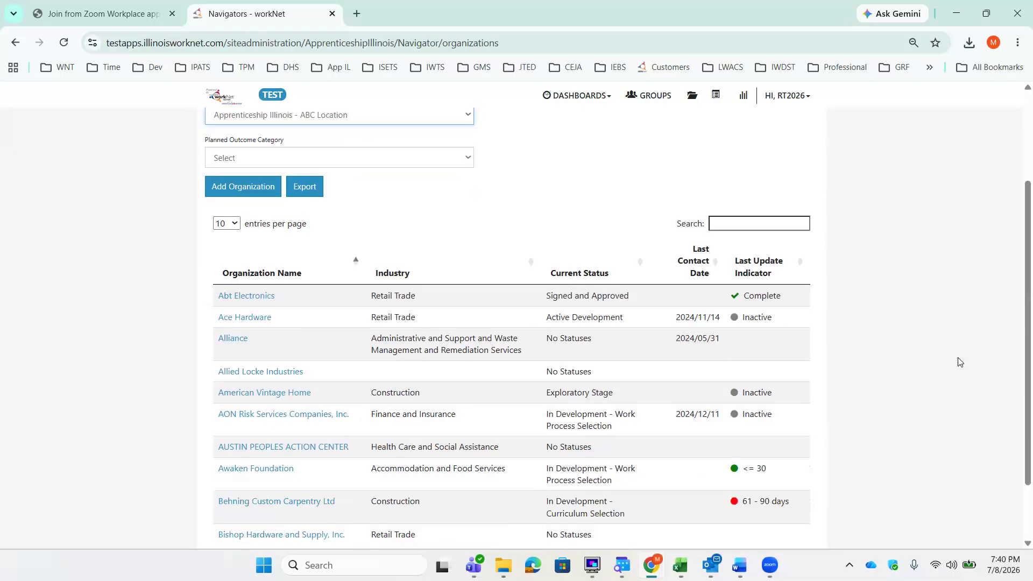
left_click(235, 225)
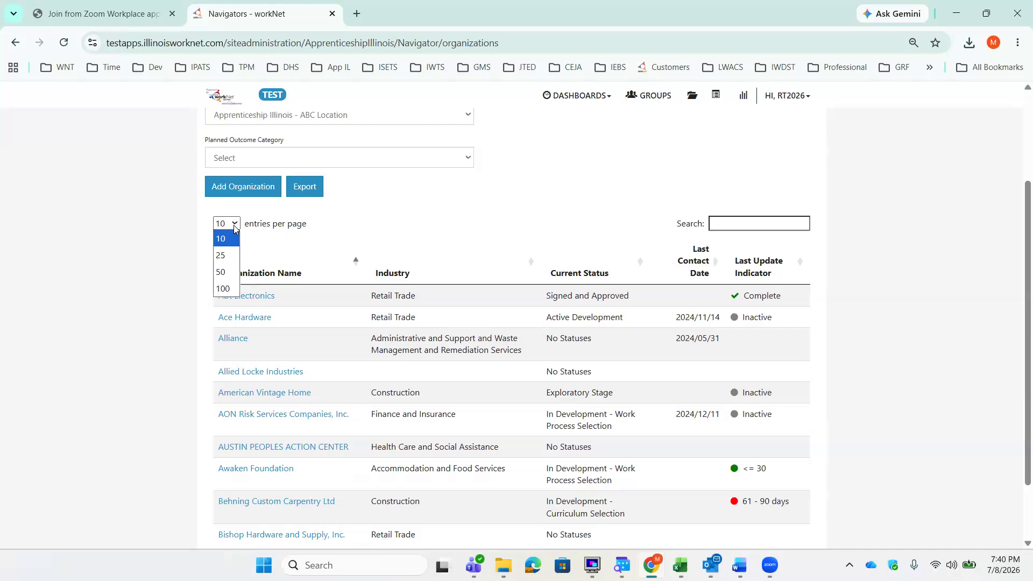
left_click(329, 227)
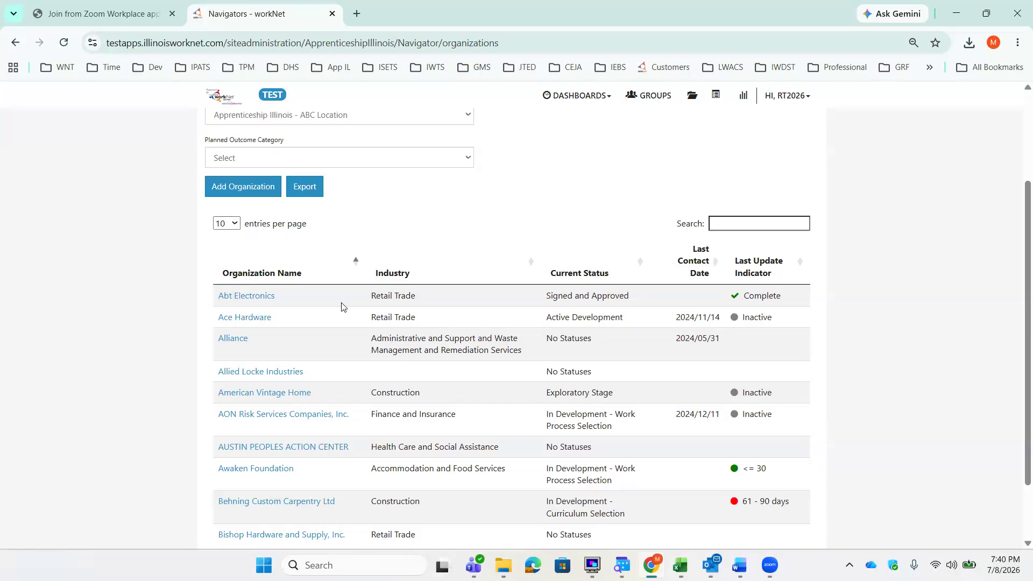
left_click(356, 266)
left_click(357, 263)
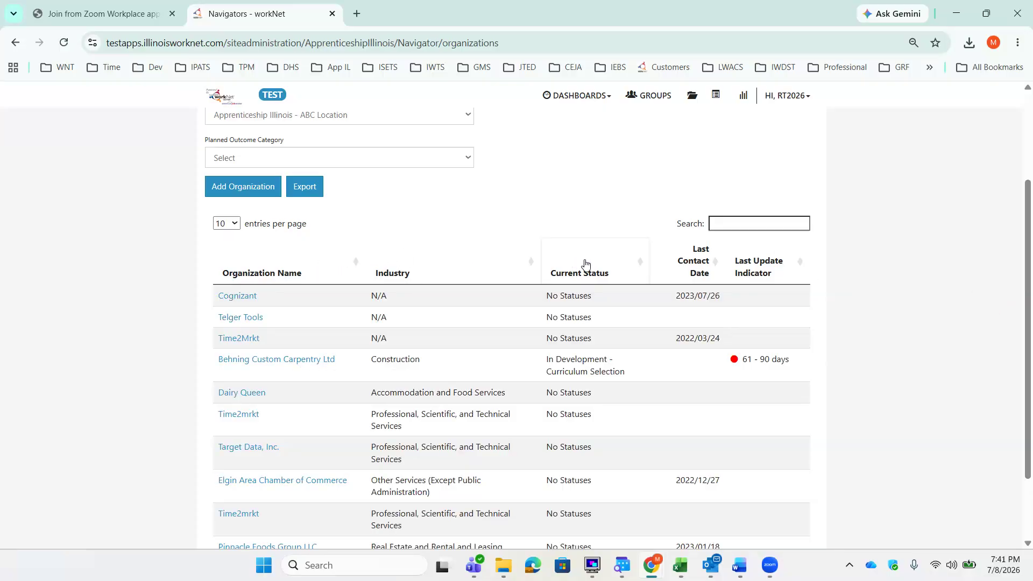
- Search the organization list for "Rural" and clear the search term
left_click(760, 227)
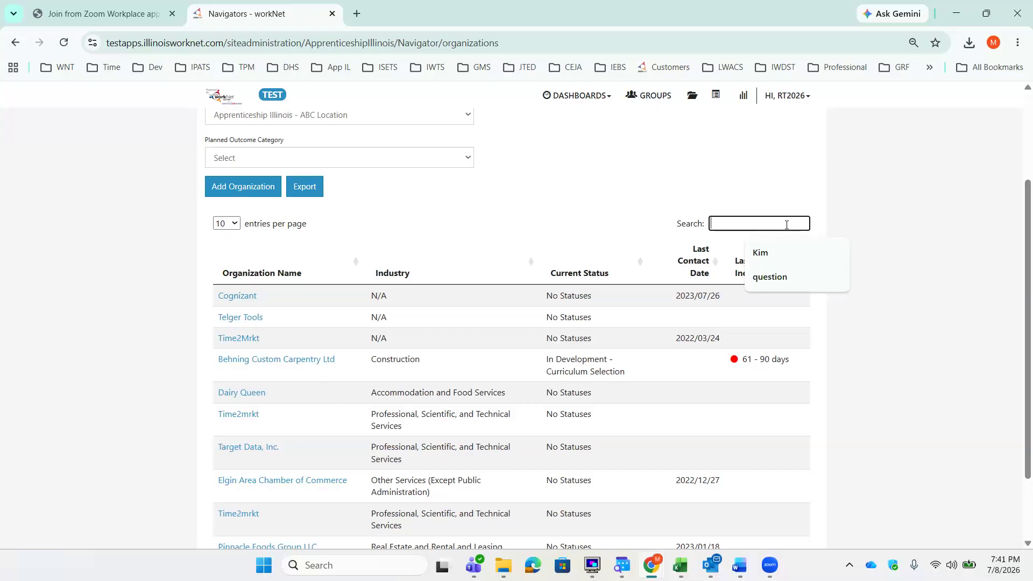
type("Rural")
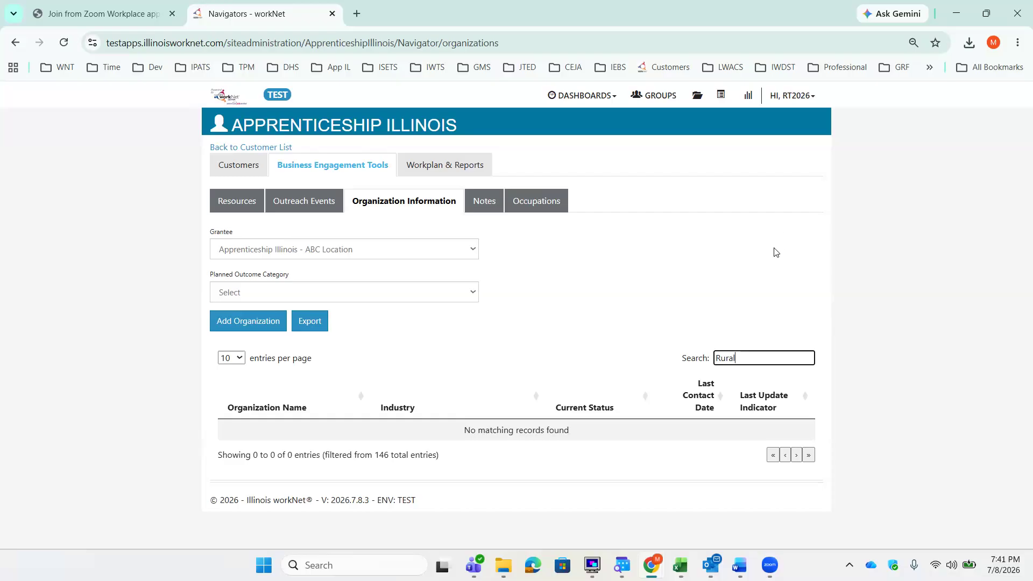
key("ctrl+a")
key("BackSpace")
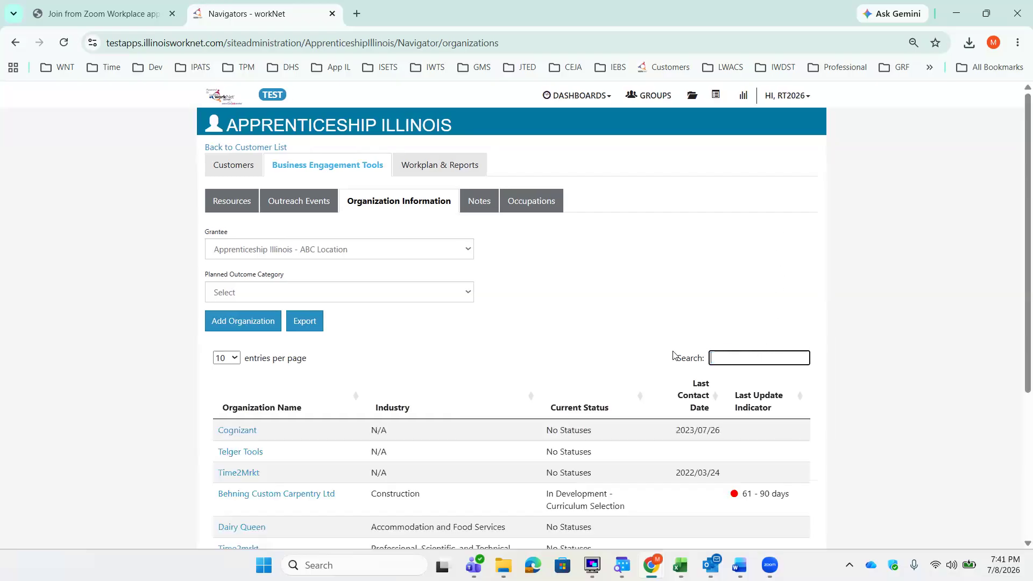
- Start adding an organization and look up "Rural King" by organization name with the state kept as Illinois
left_click(273, 325)
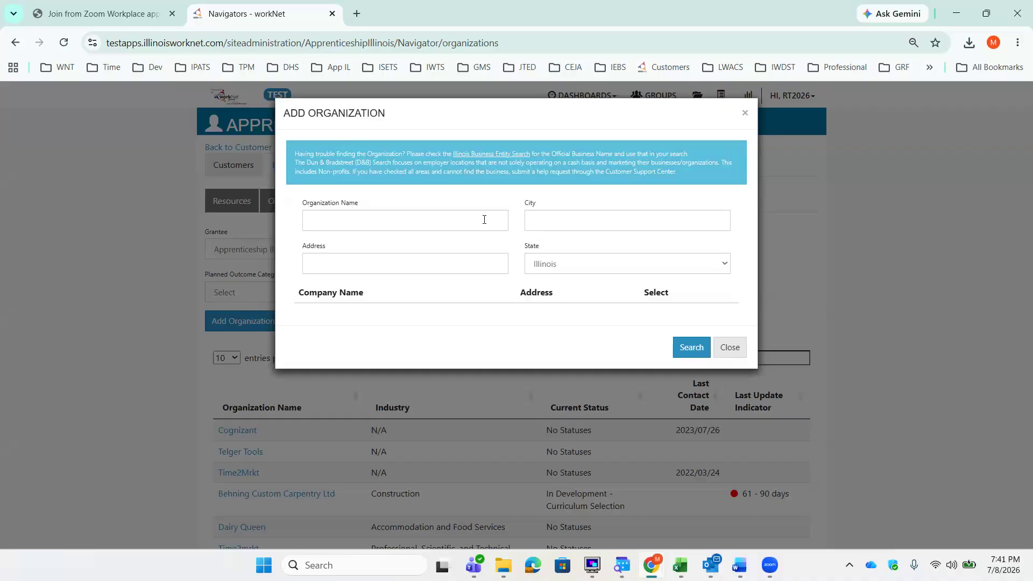
left_click(426, 223)
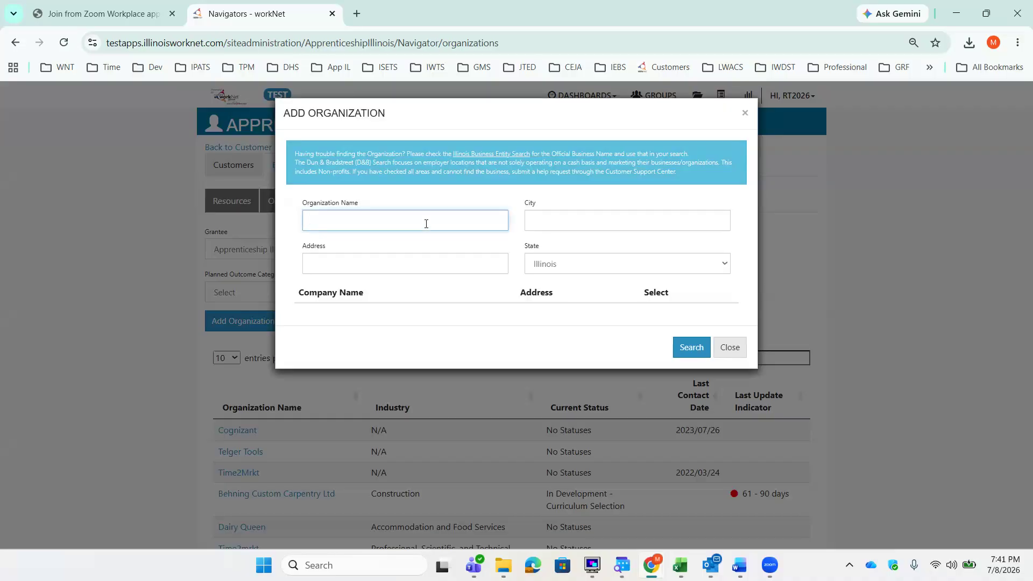
type("Rural King")
left_click(685, 355)
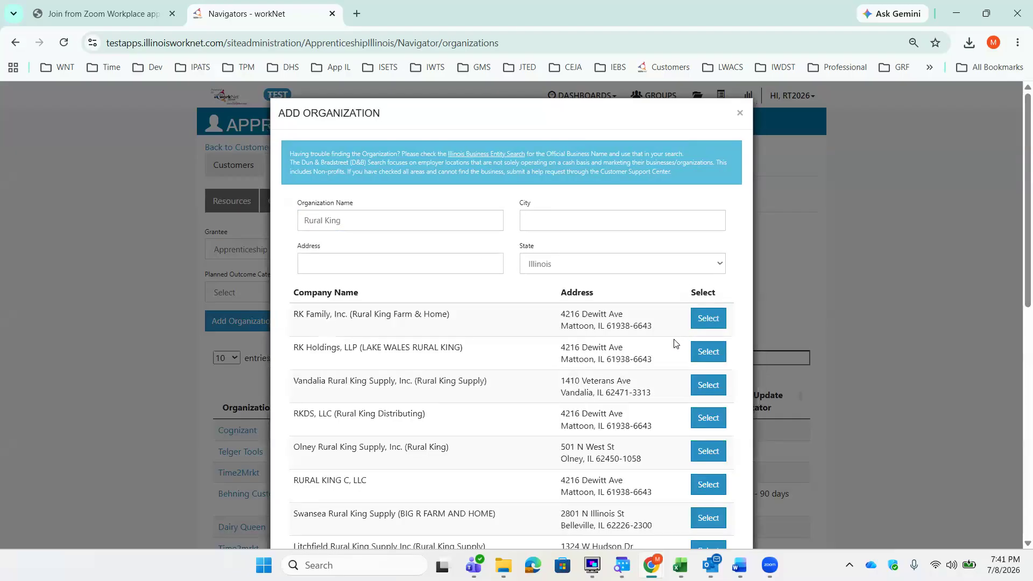
- Review the matching companies and add RURAL KING C, LLC in Mattoon as the organization
scroll(675, 343, "down", 1)
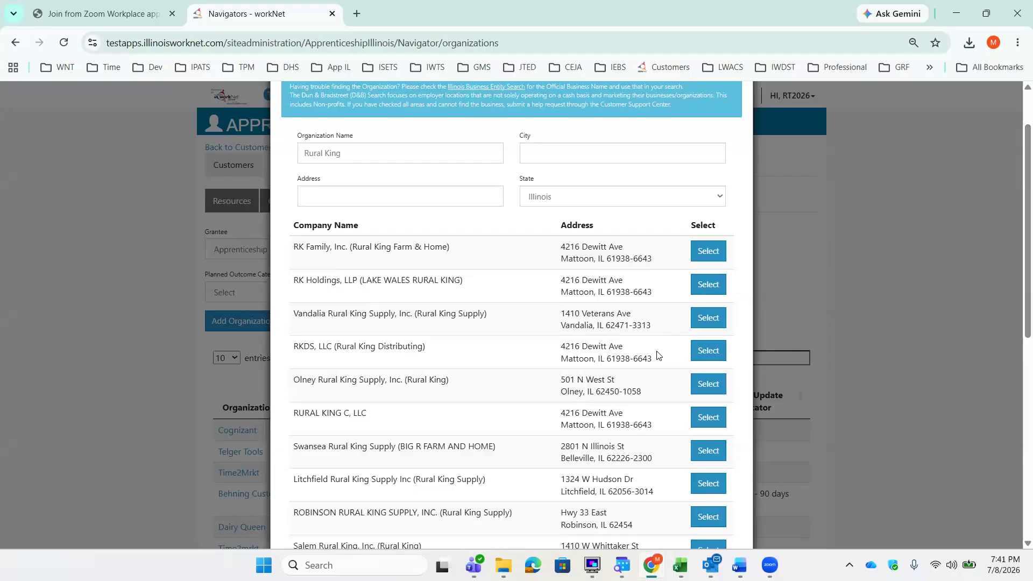
scroll(657, 355, "up", 1)
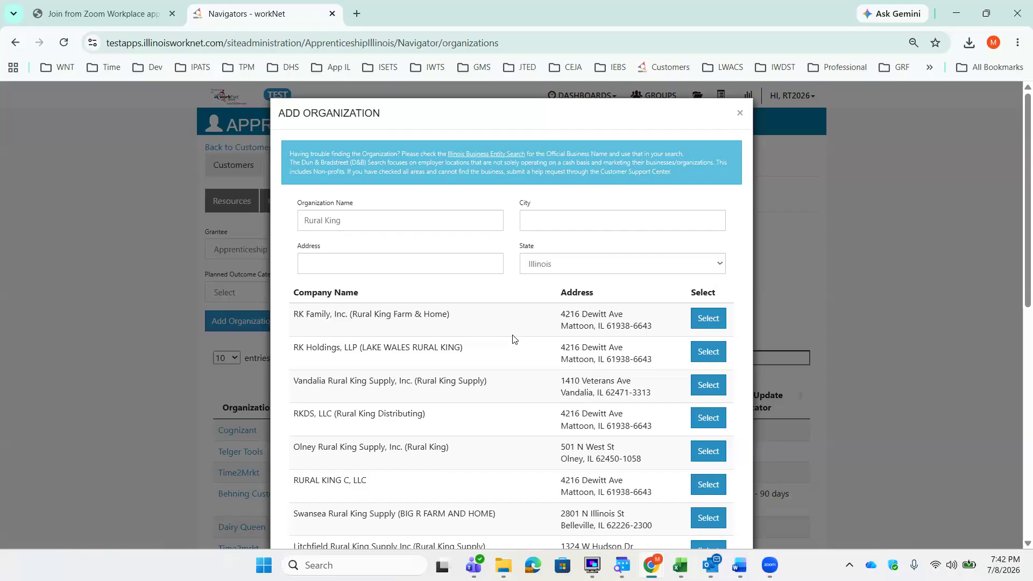
scroll(500, 350, "down", 1)
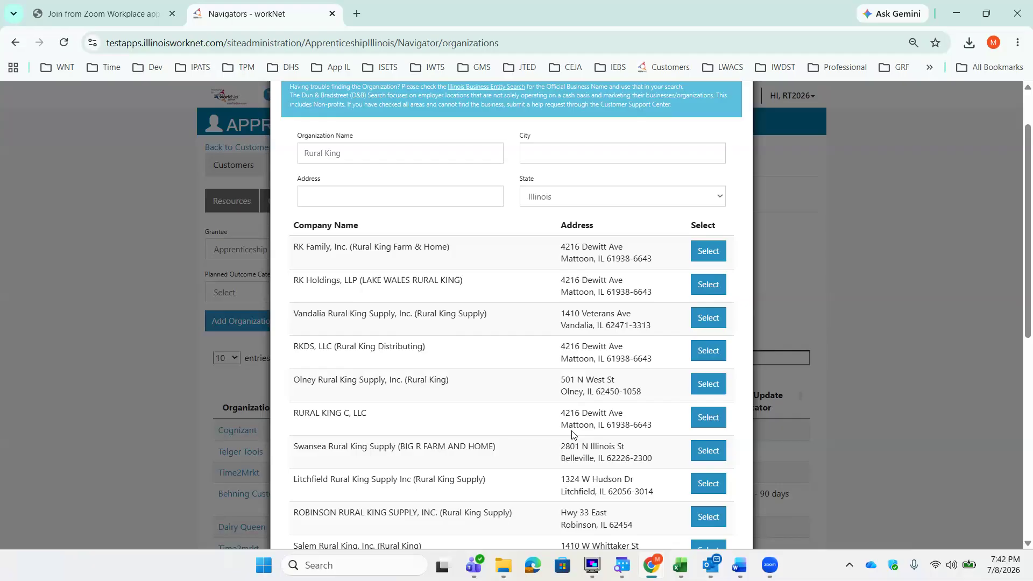
left_click(714, 423)
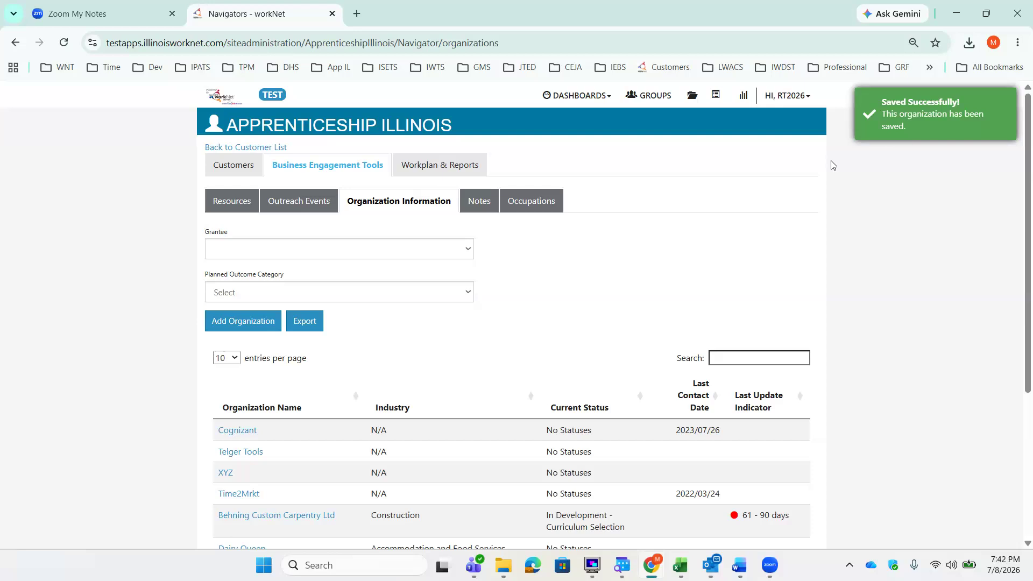
- Filter the organization list by "Rur" and open the RURAL KING C, LLC record
left_click(733, 356)
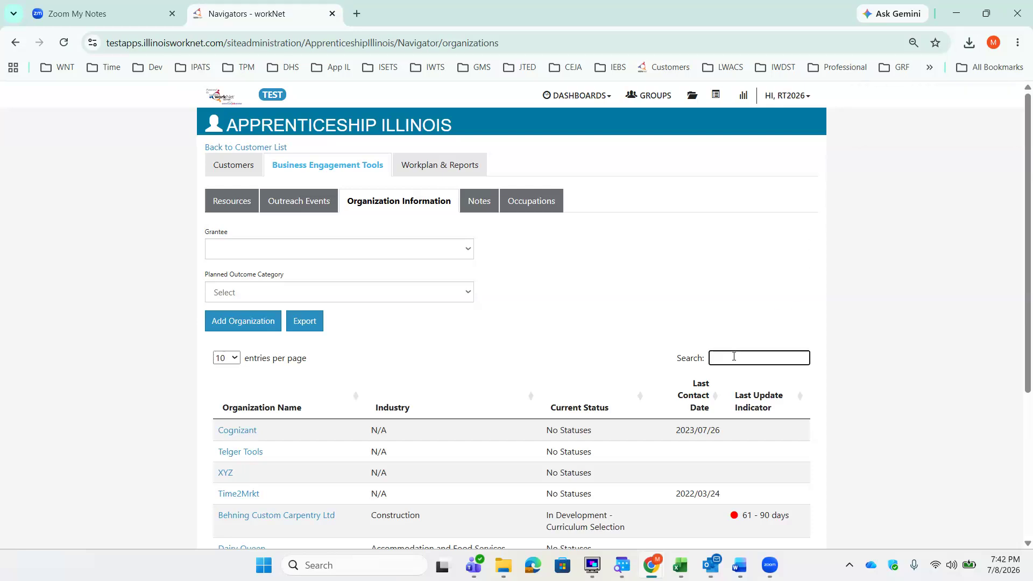
type("Rur")
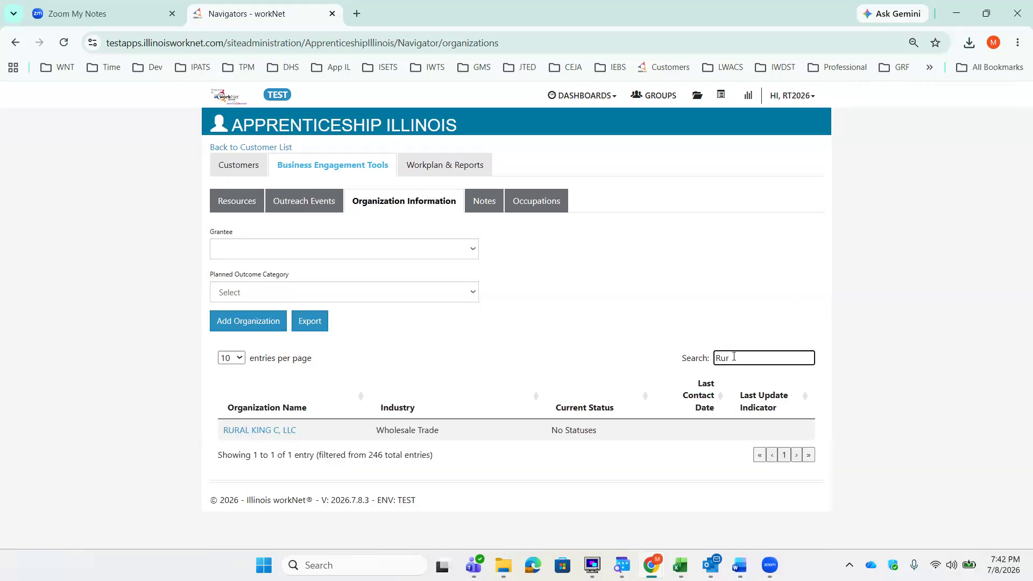
left_click(290, 432)
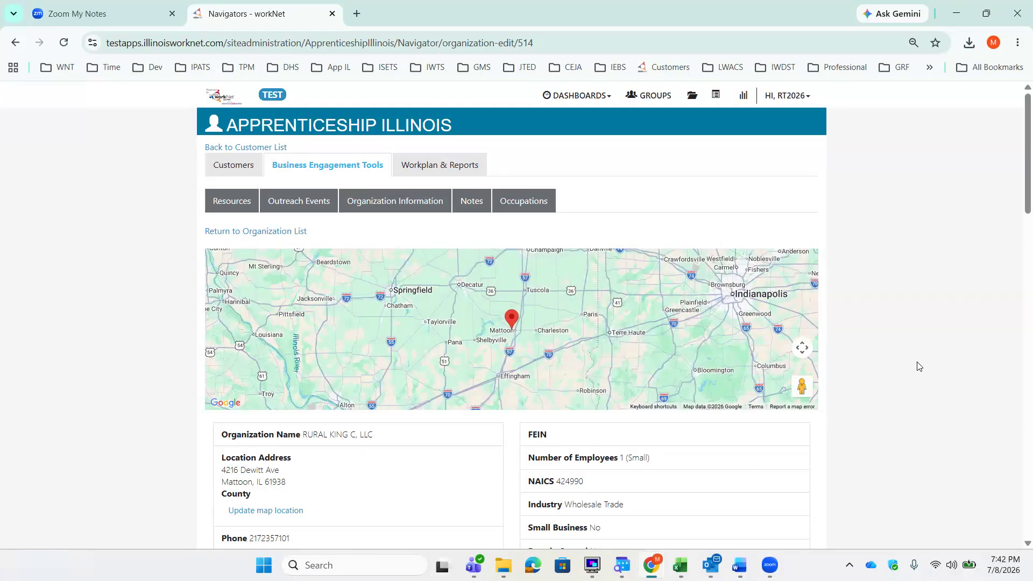
- Review the organization's location, contact and business details and its status overview
scroll(918, 366, "down", 5)
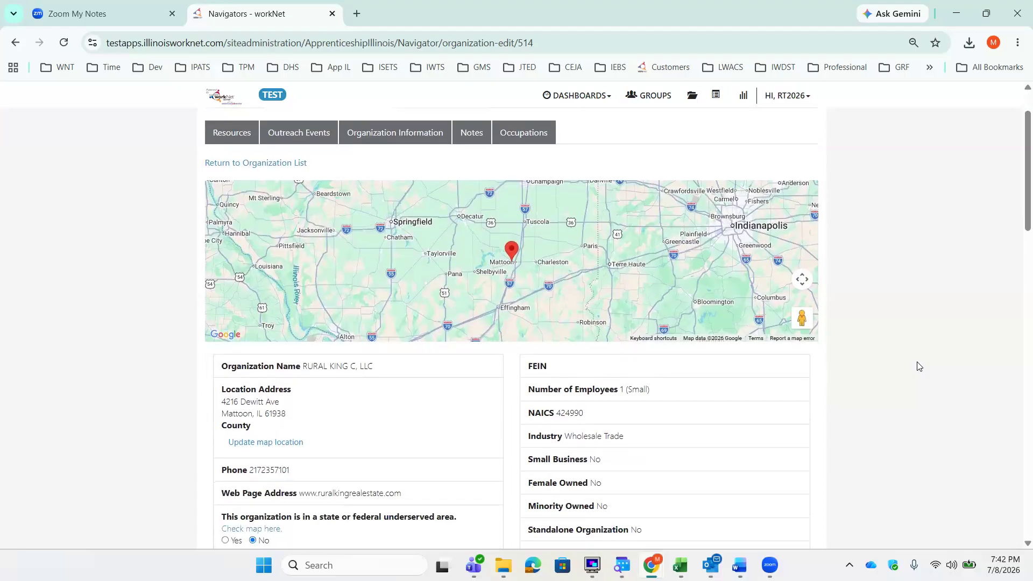
scroll(917, 364, "down", 2)
scroll(917, 364, "up", 5)
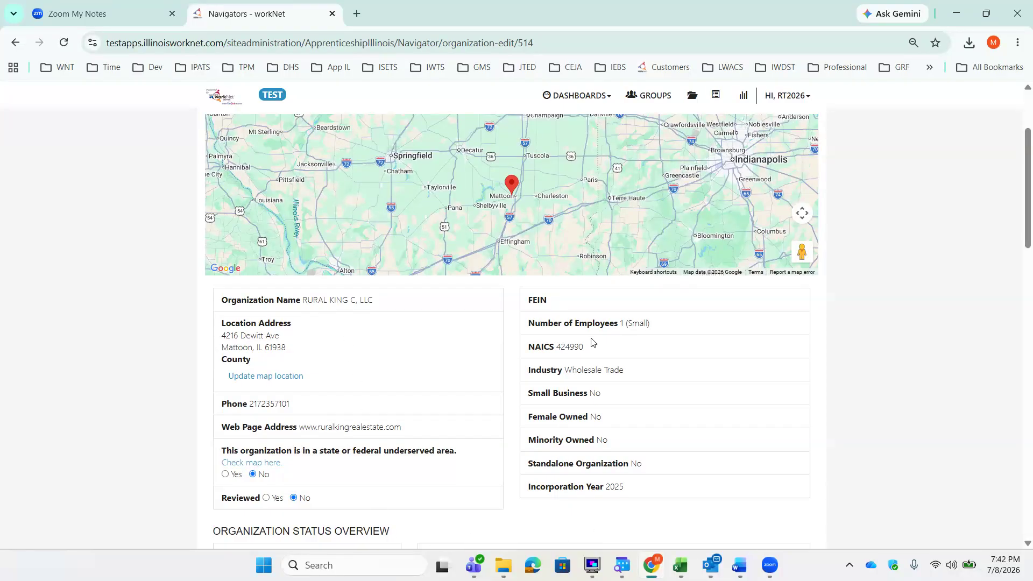
scroll(938, 420, "down", 5)
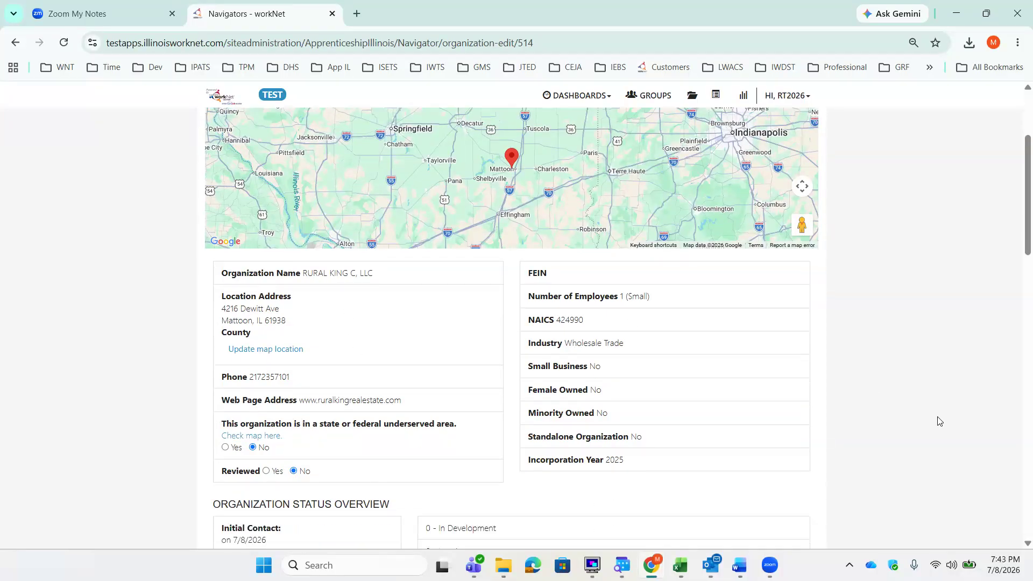
scroll(939, 420, "down", 2)
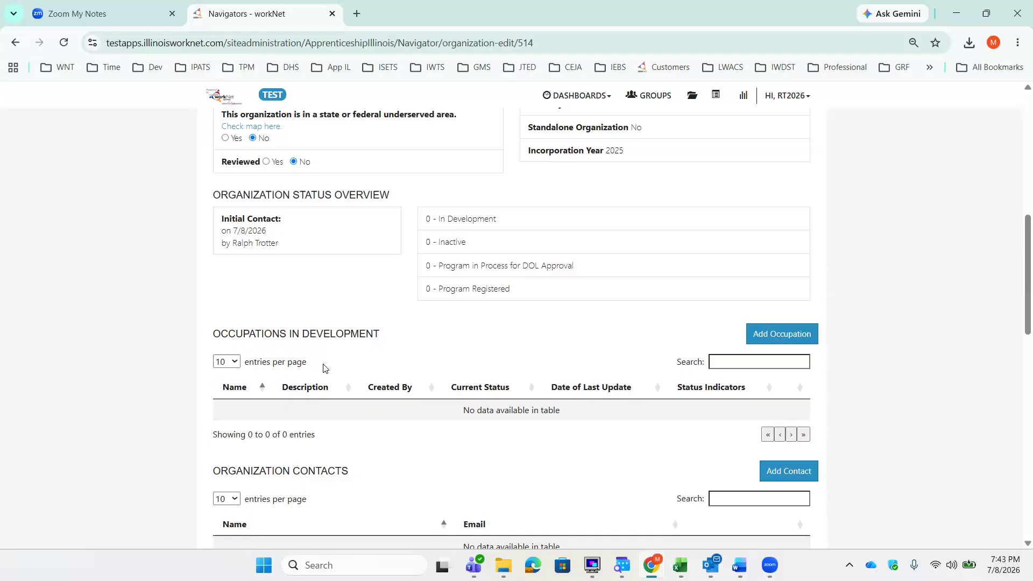
- Open a blank occupation form for the organization, review its fields and close it without saving
left_click(768, 336)
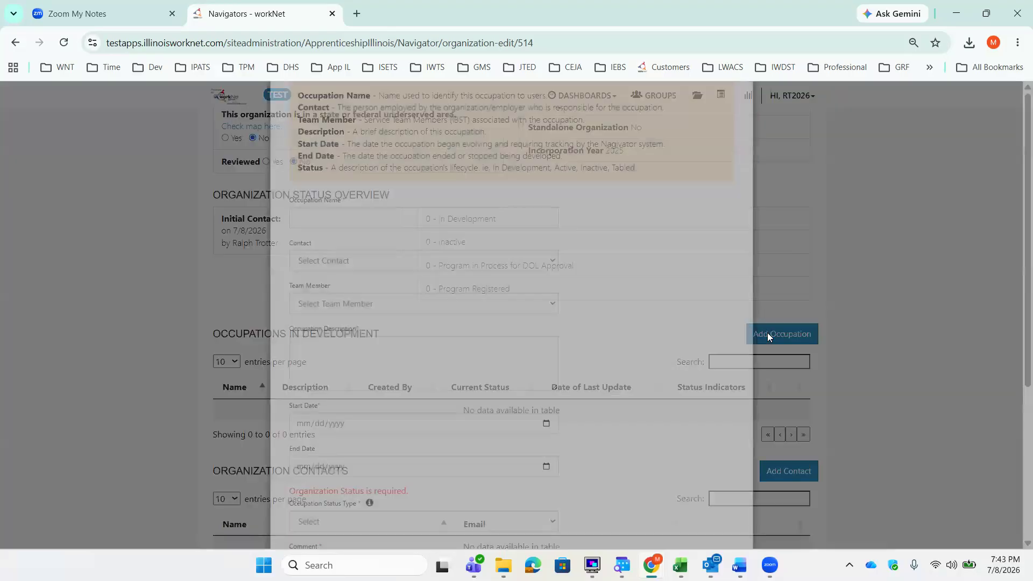
scroll(689, 469, "down", 4)
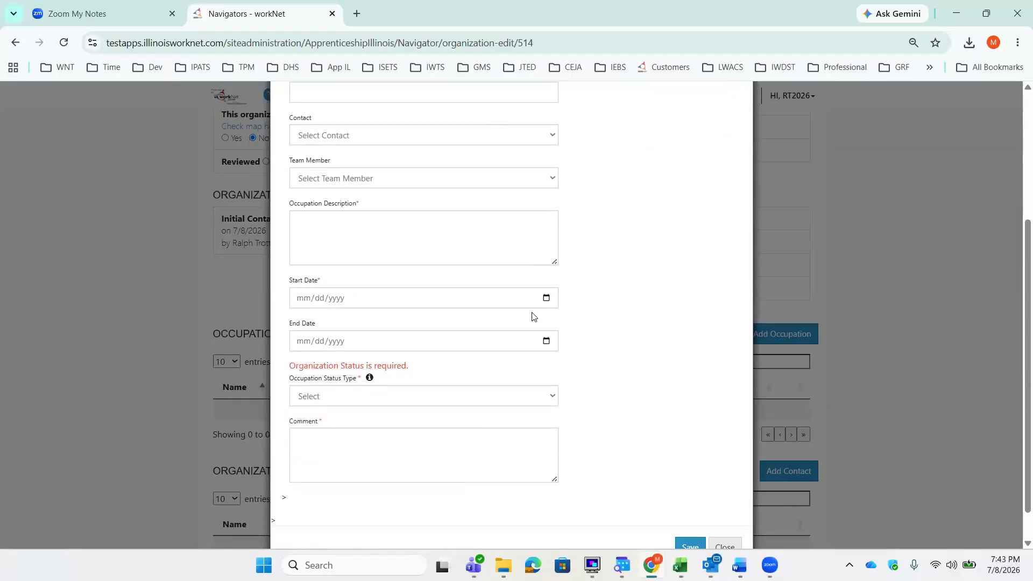
scroll(688, 462, "down", 1)
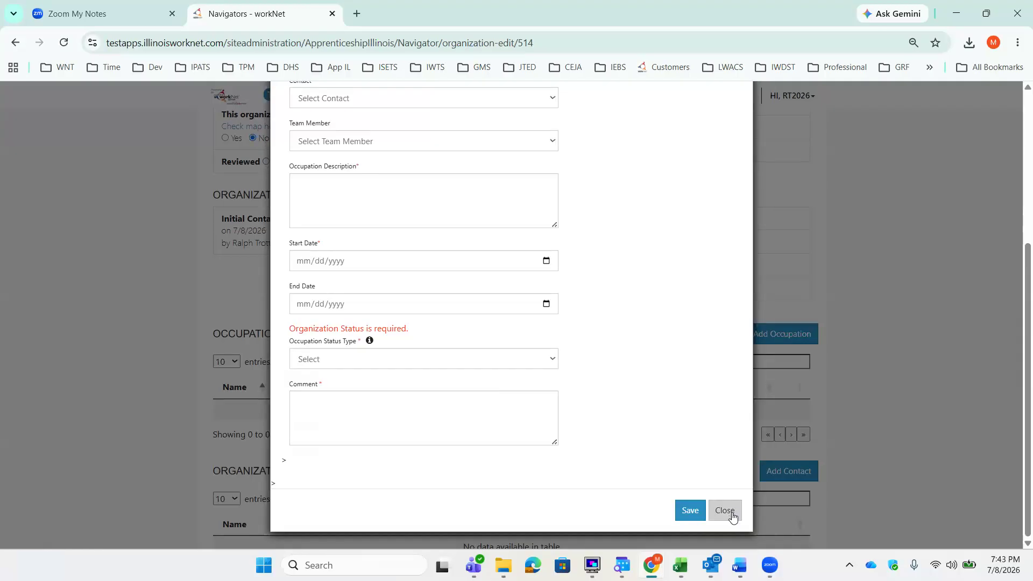
left_click(736, 511)
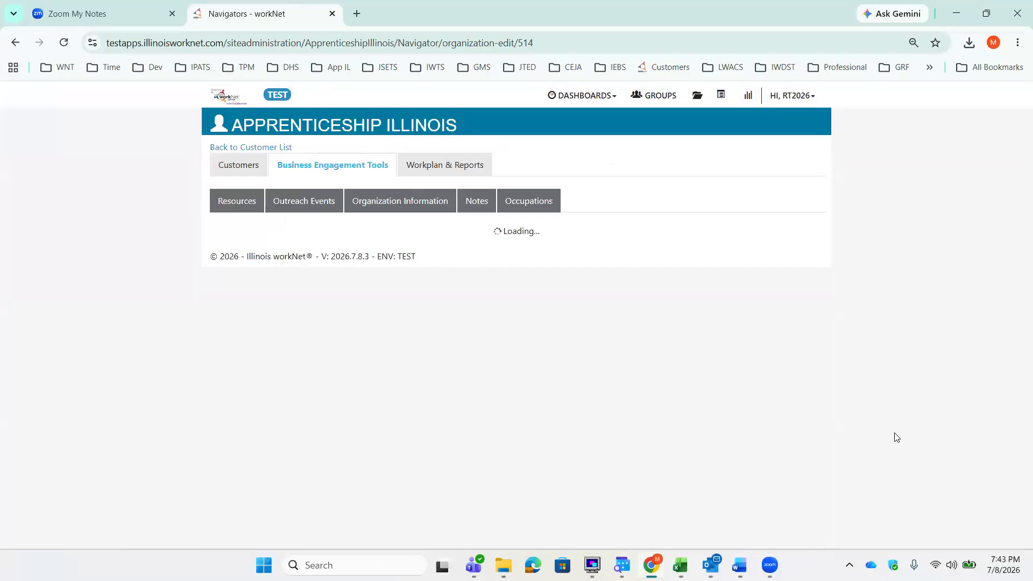
- Open a blank contact form under Organization Contacts, review its required fields and close it without saving
scroll(860, 428, "down", 10)
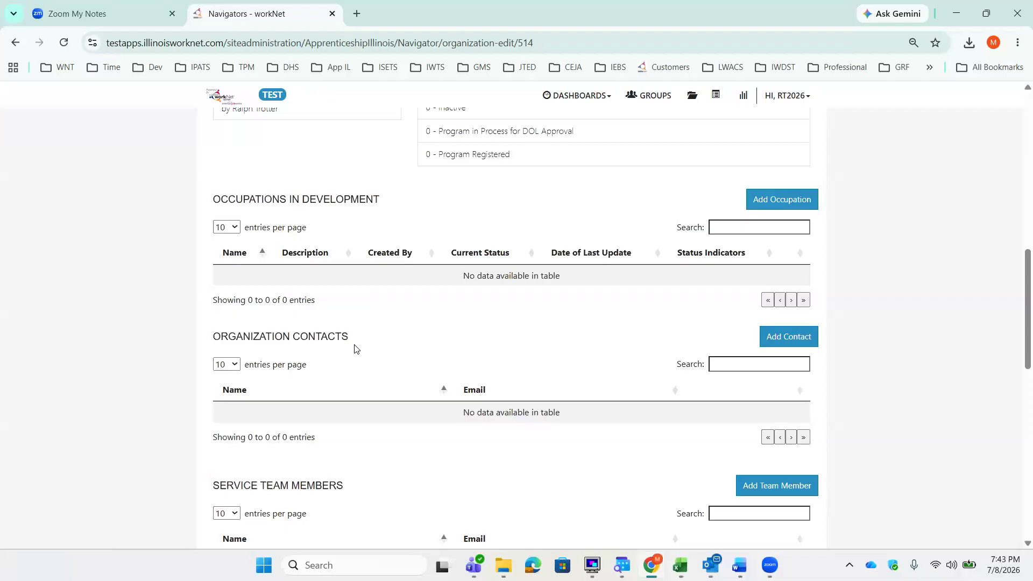
left_click(773, 338)
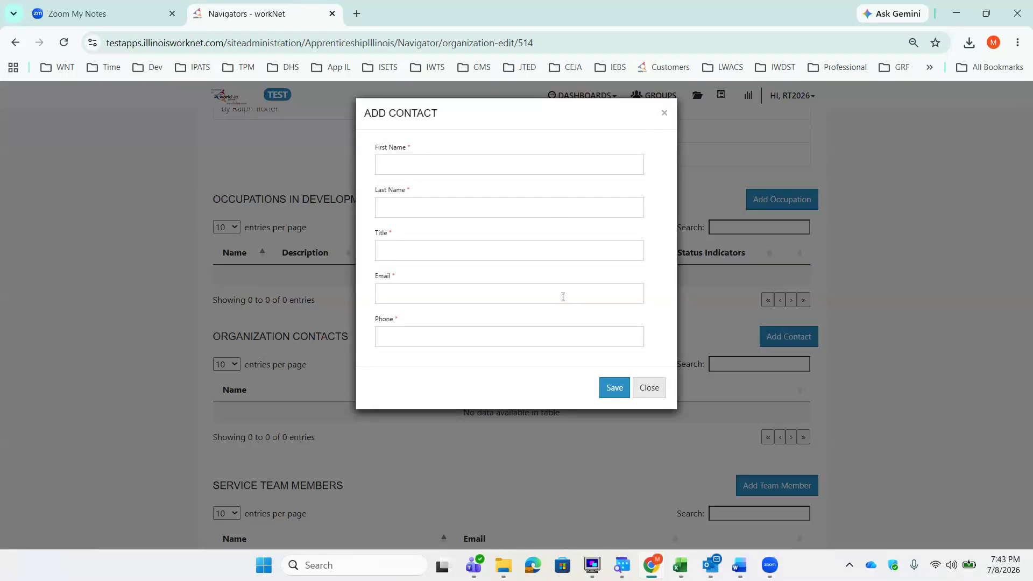
left_click(650, 387)
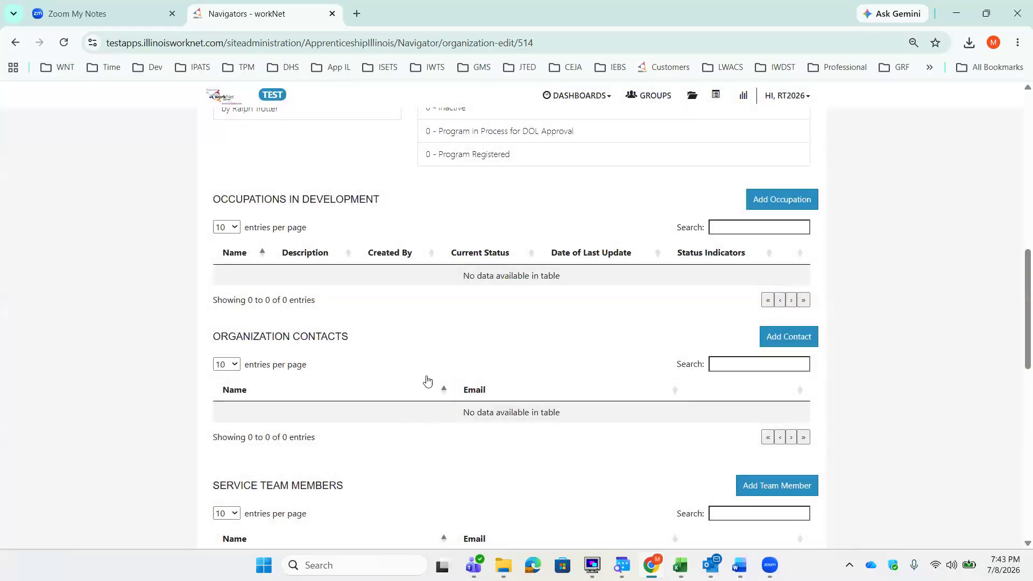
- View the people available to add under Service Team Members and close the list without selecting anyone
scroll(432, 389, "down", 1)
scroll(433, 388, "down", 1)
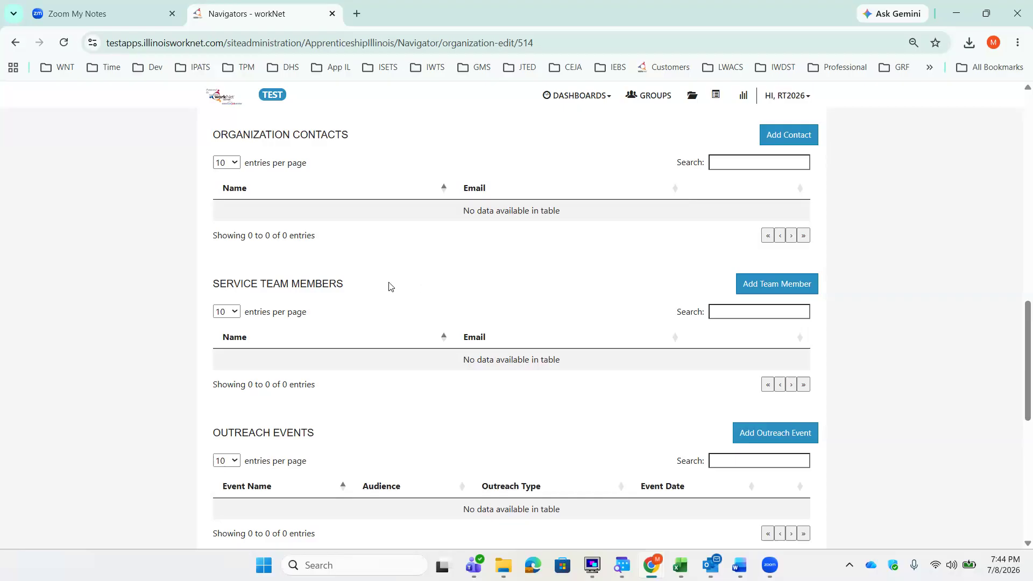
left_click(783, 286)
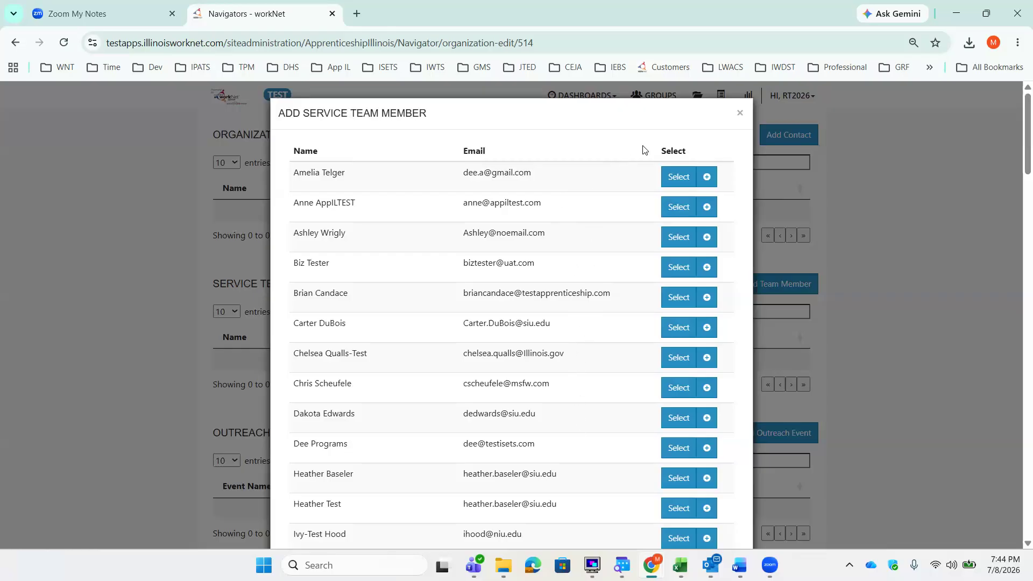
left_click(739, 116)
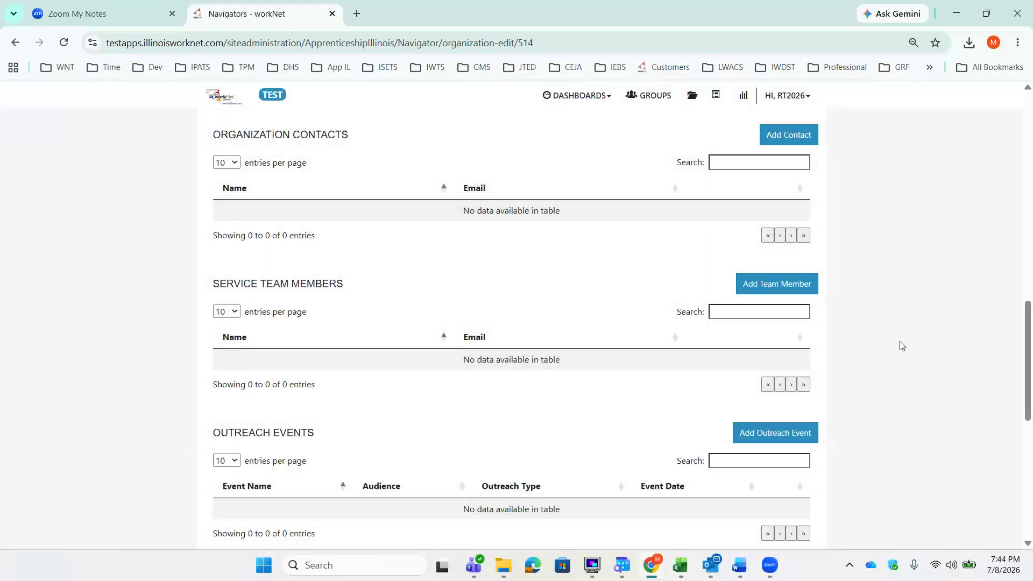
- Open a blank outreach event form for the organization, review its definitions and fields, and close it without saving
scroll(656, 284, "down", 3)
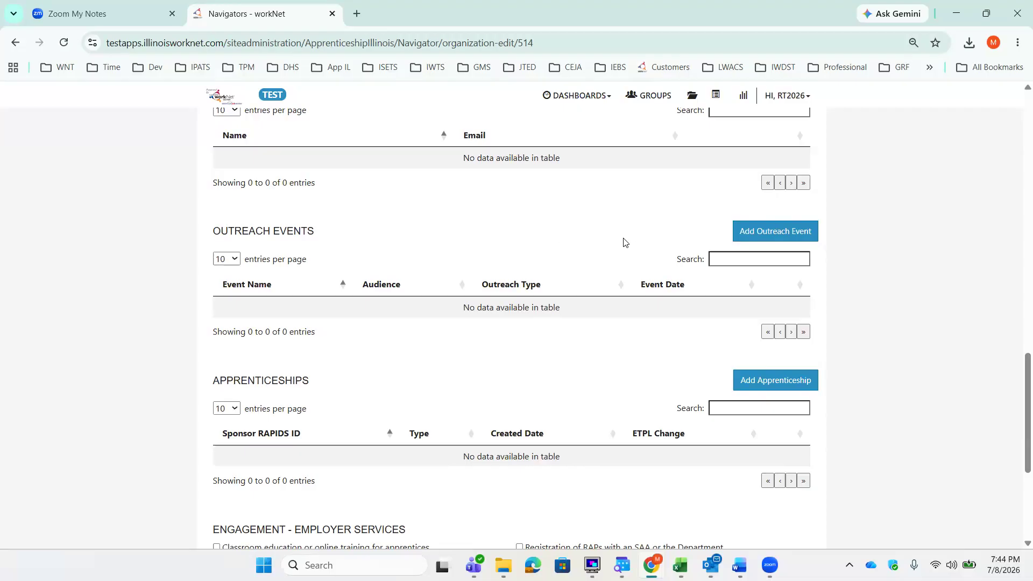
left_click(806, 234)
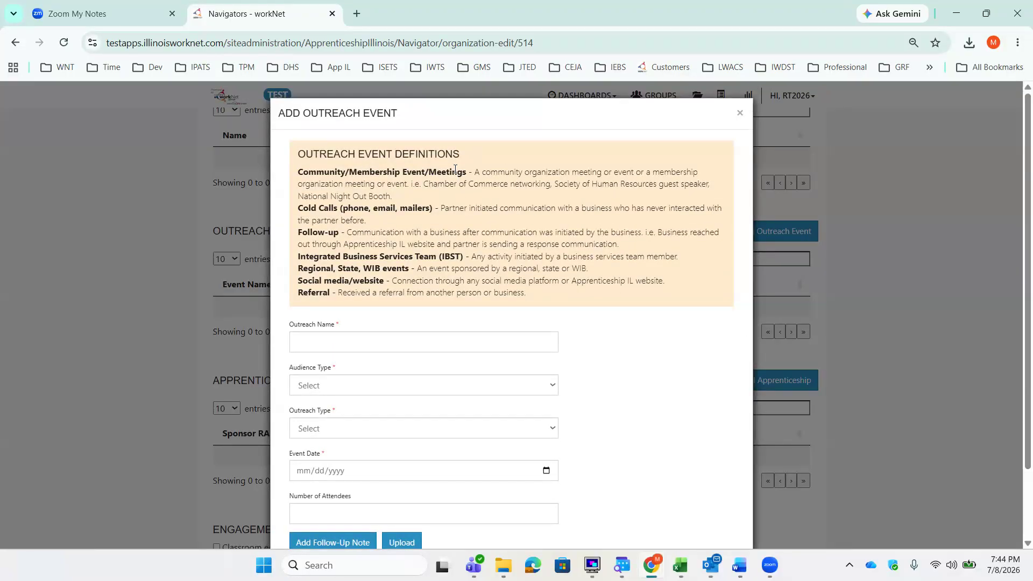
scroll(645, 442, "down", 1)
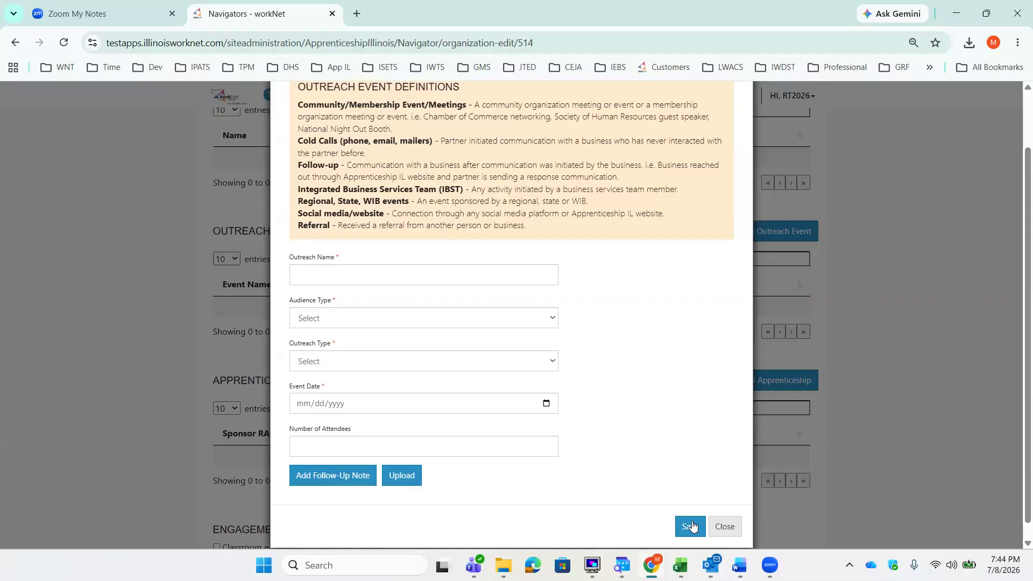
left_click(727, 527)
- Open a blank apprenticeship form for the organization, review its RAPIDS ID and ETPL fields, and close it without saving
scroll(655, 472, "down", 2)
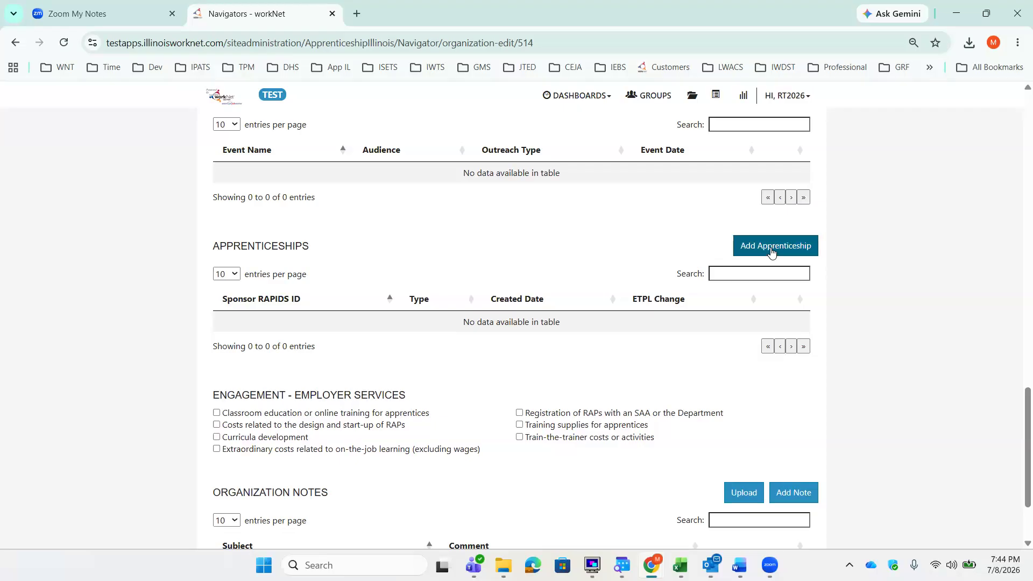
left_click(771, 250)
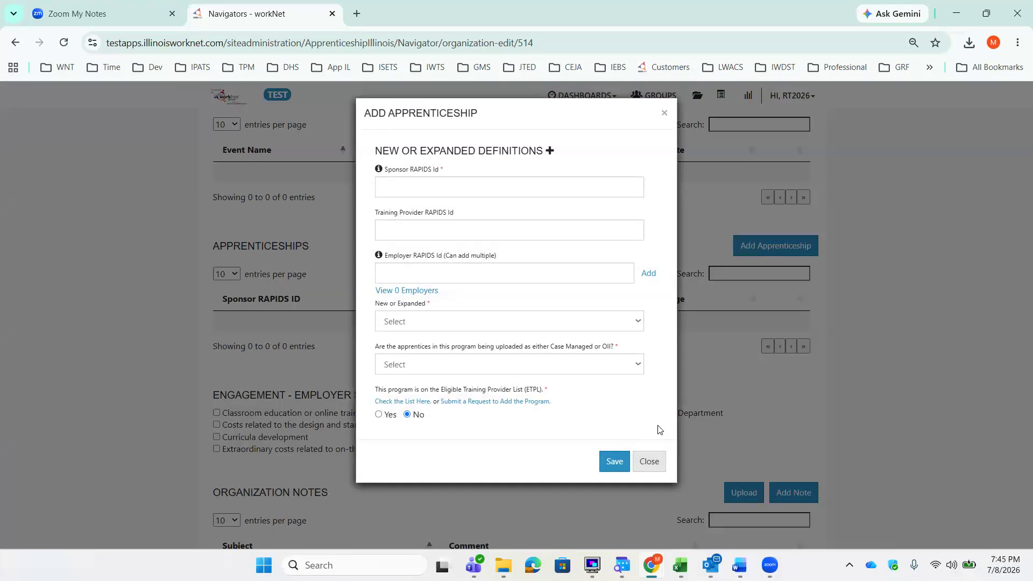
left_click(659, 452)
- Open a blank note form under Organization Notes, view its case note types and required fields, and close it without saving
scroll(672, 425, "down", 2)
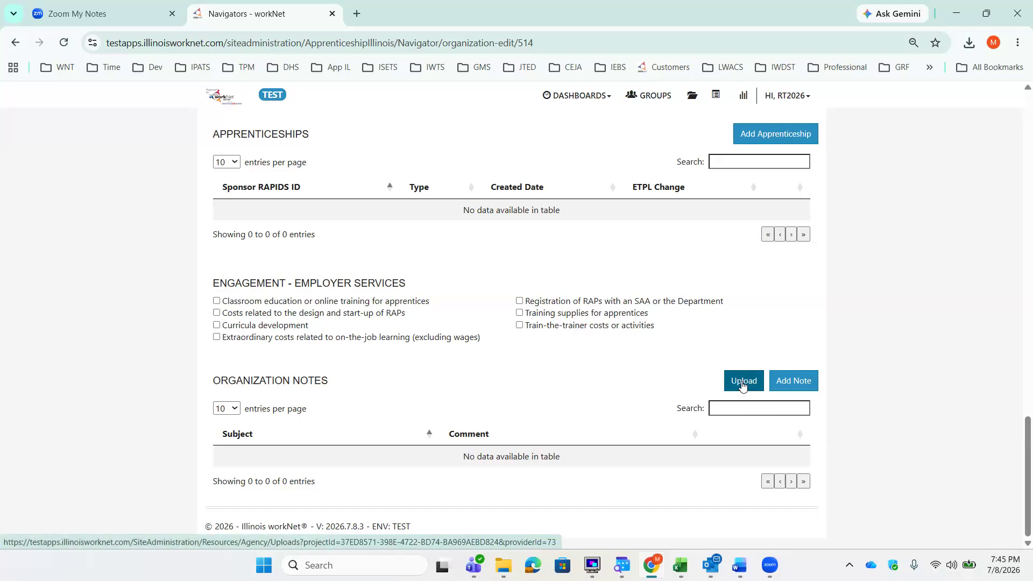
left_click(810, 382)
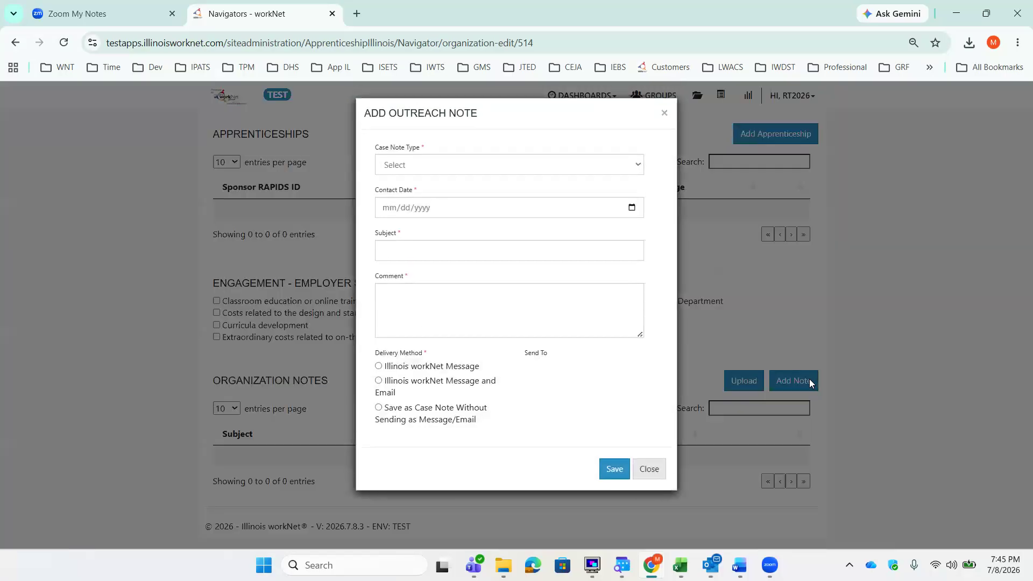
left_click(639, 168)
left_click(663, 162)
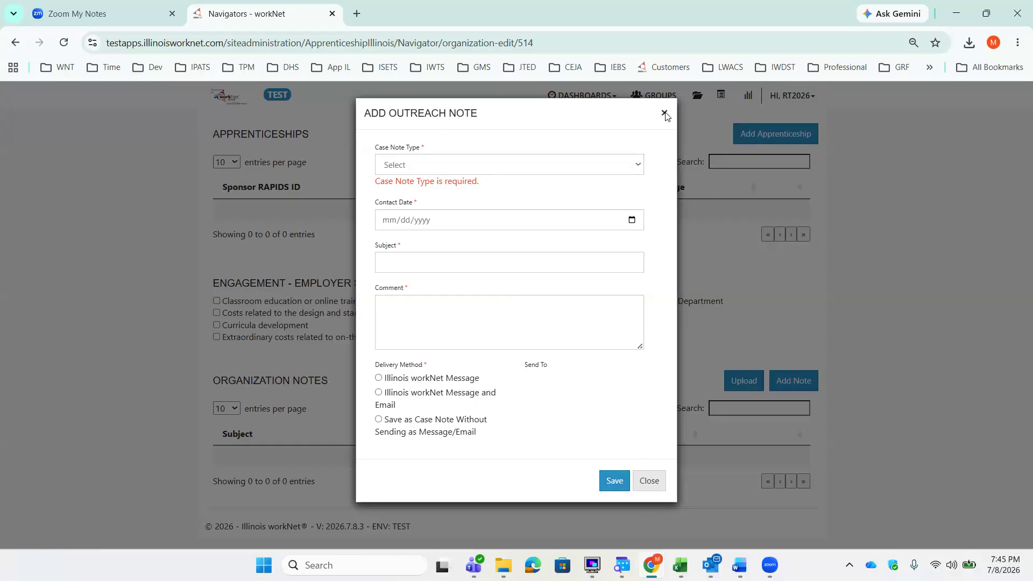
left_click(718, 201)
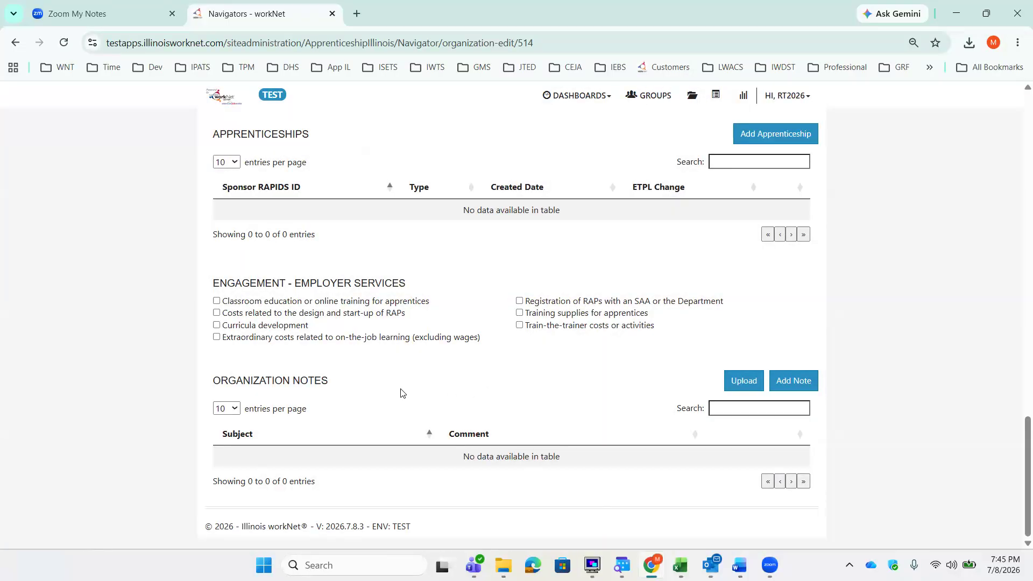
- Leave the organization's record and return to the full organization list
scroll(411, 388, "up", 8)
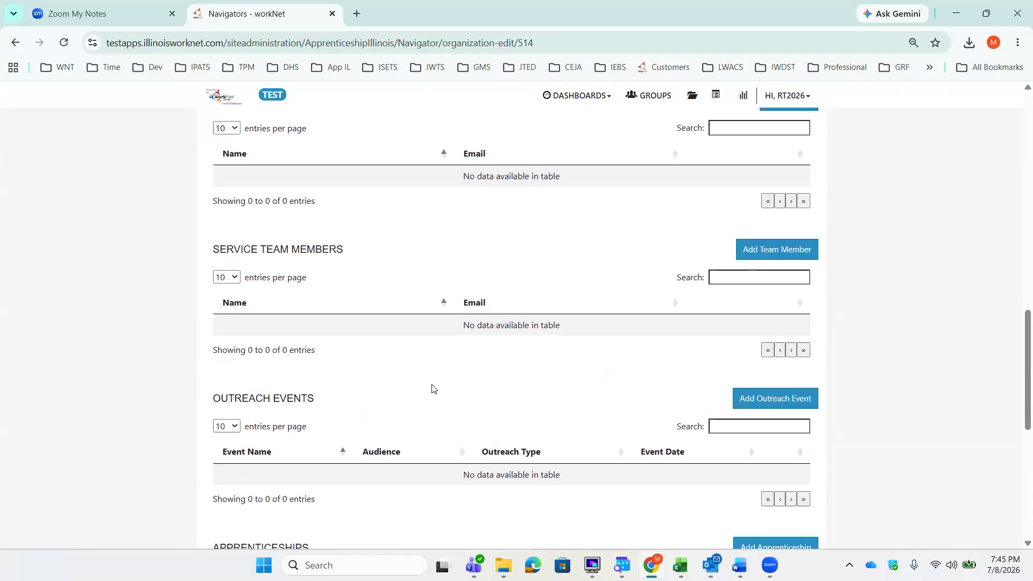
scroll(433, 389, "up", 14)
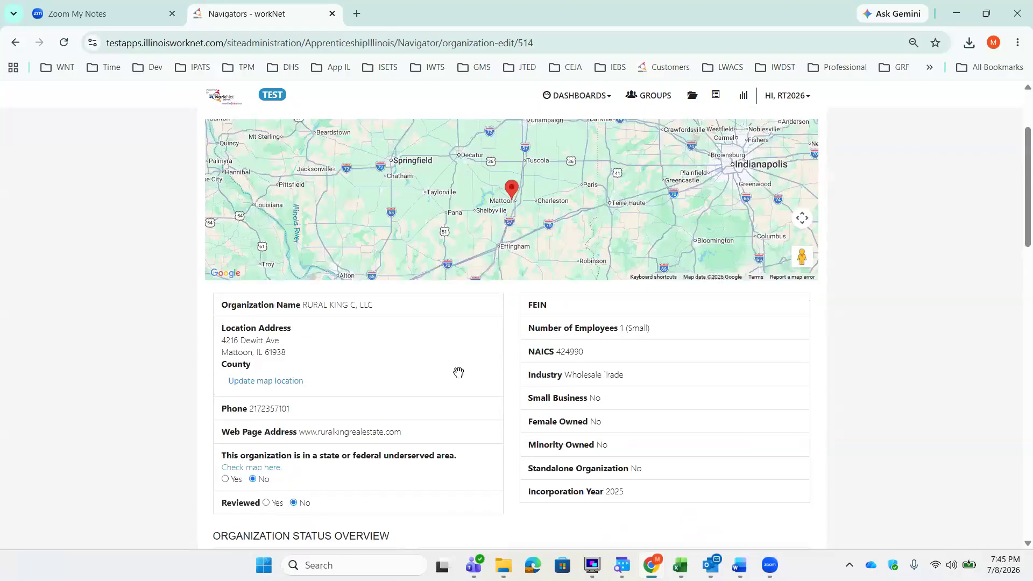
scroll(458, 372, "up", 3)
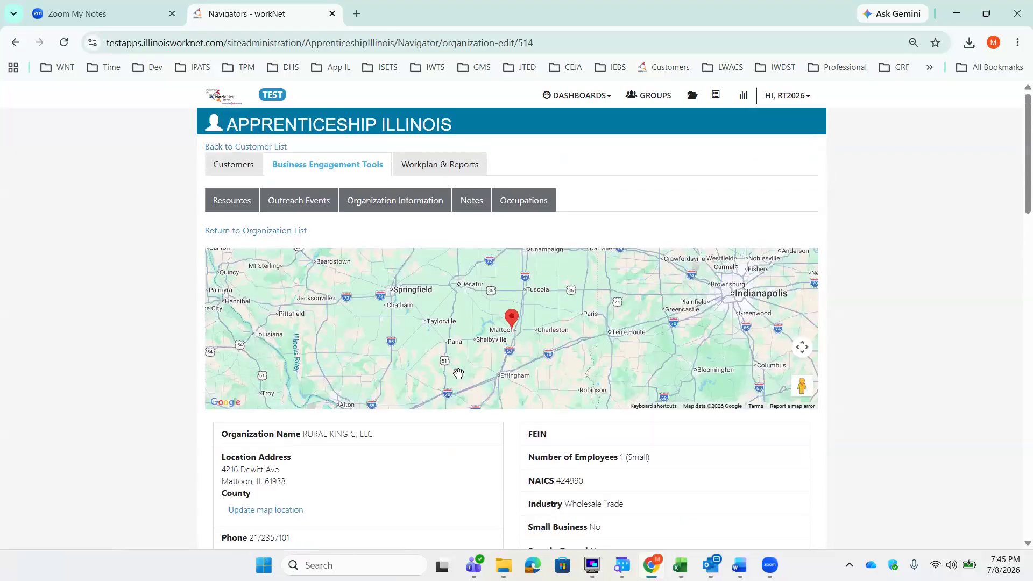
left_click(257, 234)
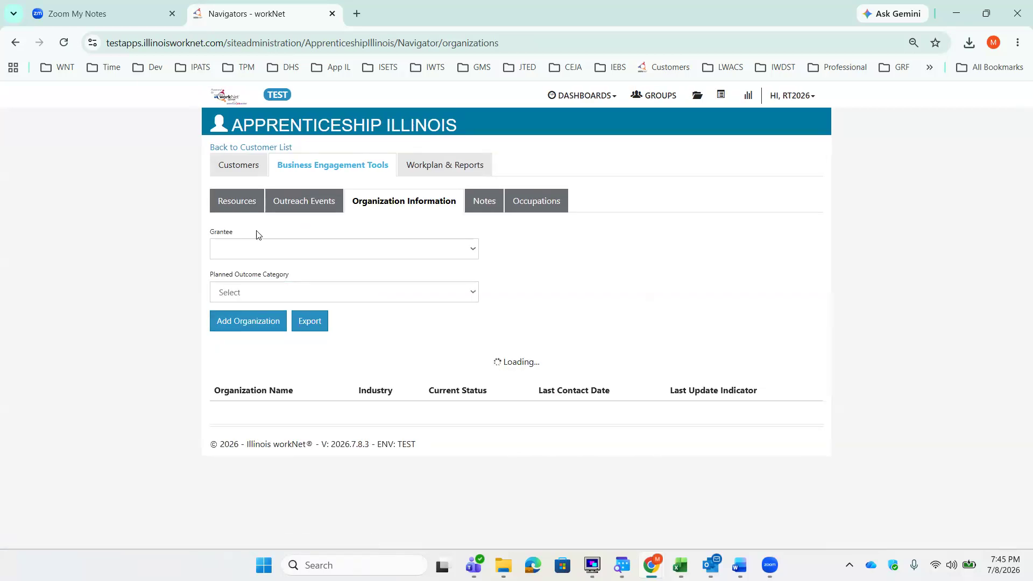
scroll(643, 368, "down", 1)
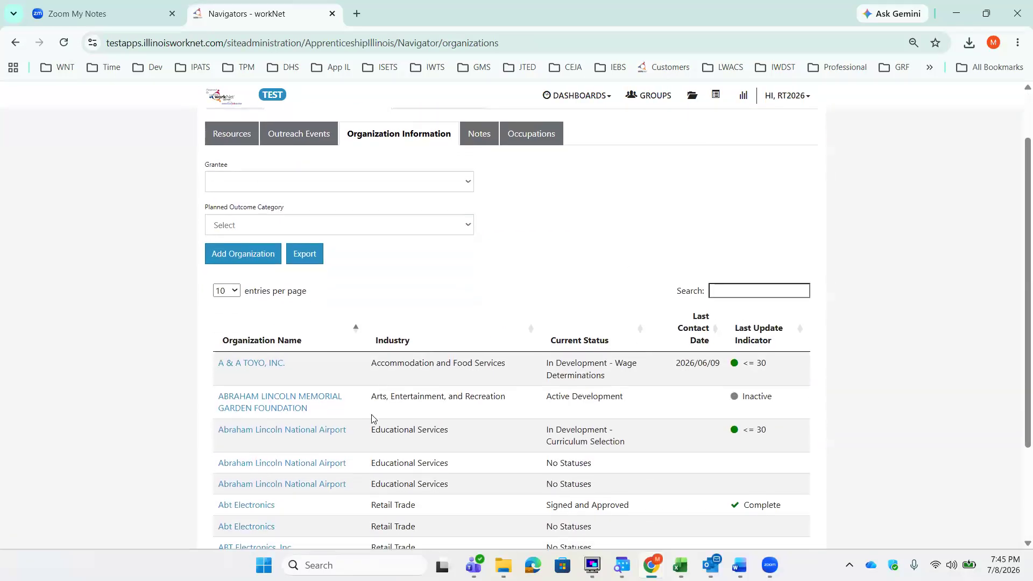